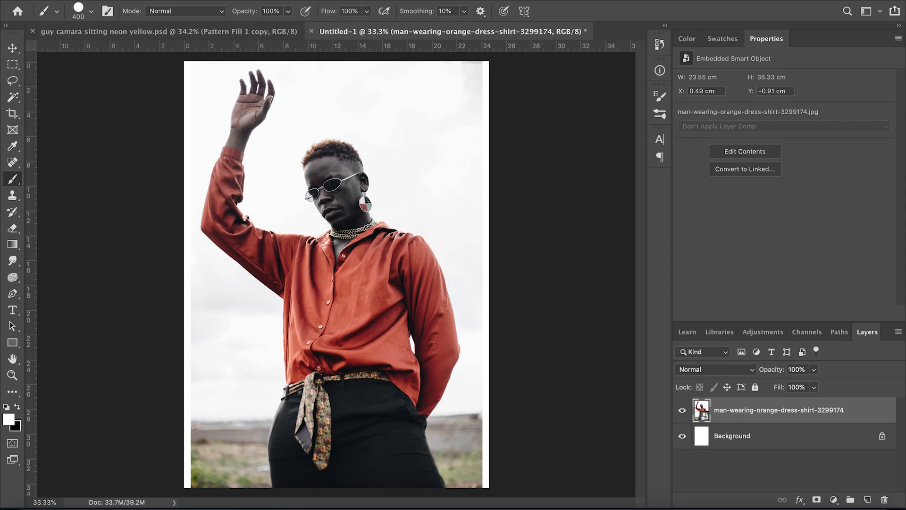
Add a Threshold adjustment layer above the man's photo and set its threshold level to 94.
{"action": "mouse_move", "coordinate": [255, 148]}
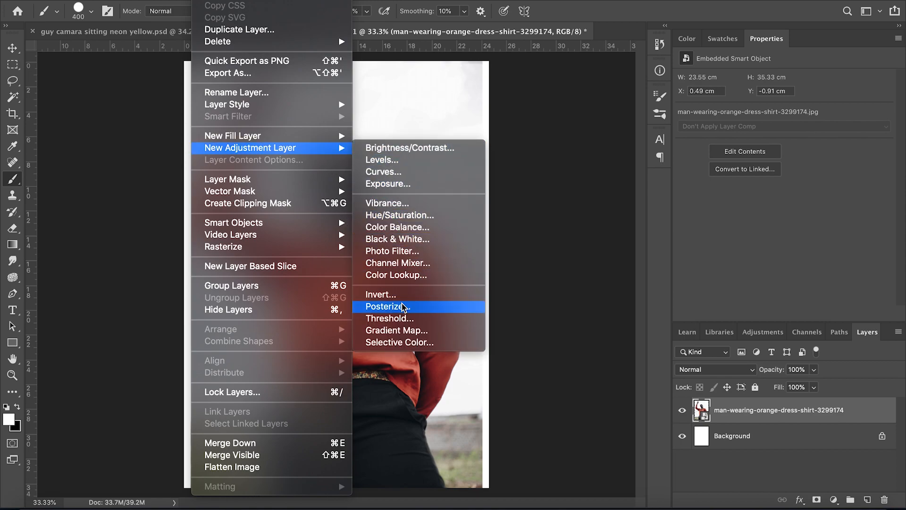
{"action": "left_click", "coordinate": [403, 318]}
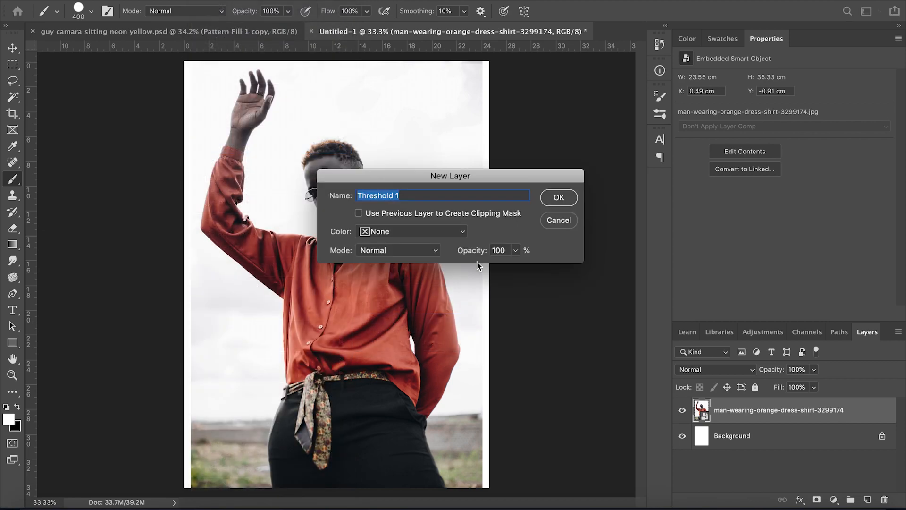
{"action": "left_click", "coordinate": [558, 198]}
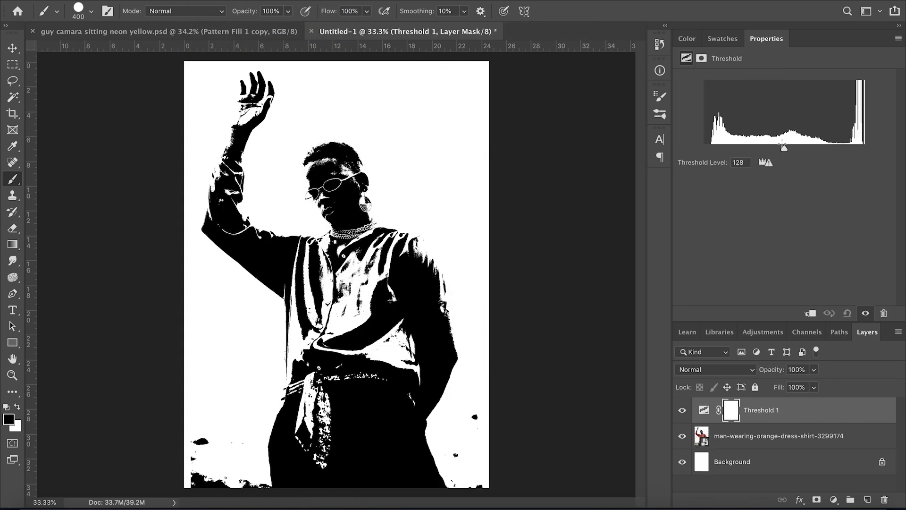
{"action": "left_click_drag", "start_coordinate": [783, 149], "coordinate": [763, 150]}
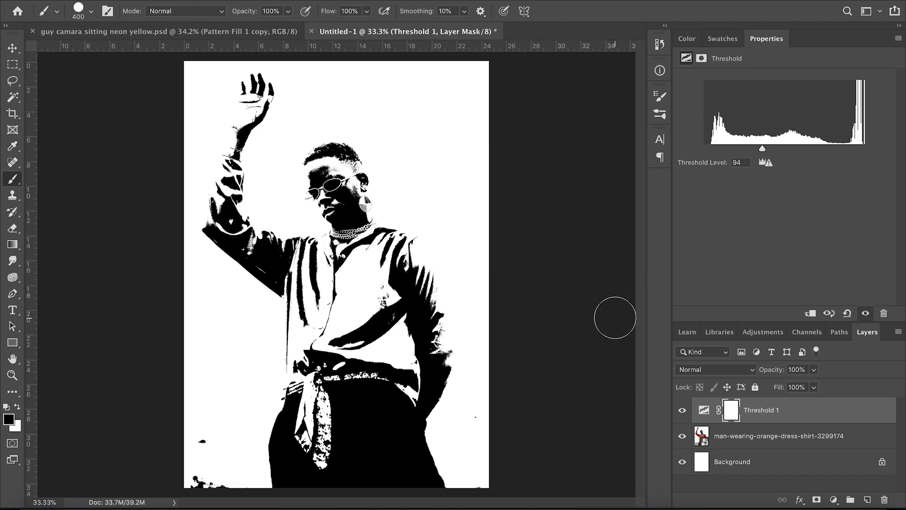
Create a blank layer above the Threshold adjustment and start painting it with a 400 px brush in white at 100% hardness.
{"action": "left_click", "coordinate": [867, 499]}
{"action": "key", "text": "x"}
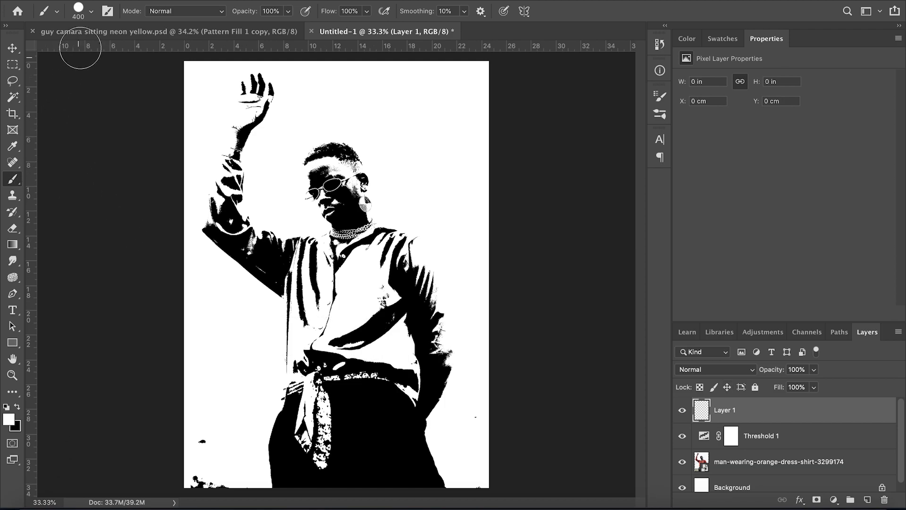
{"action": "left_click", "coordinate": [84, 15]}
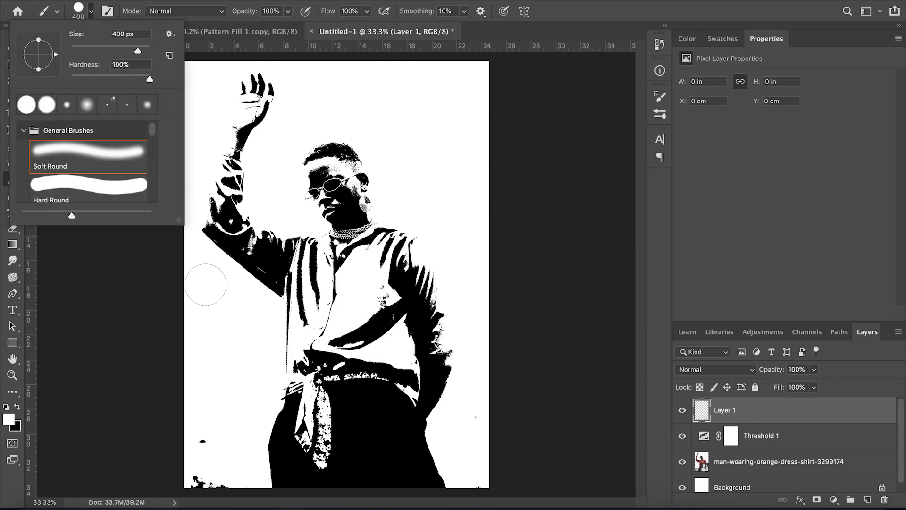
{"action": "left_click", "coordinate": [200, 361]}
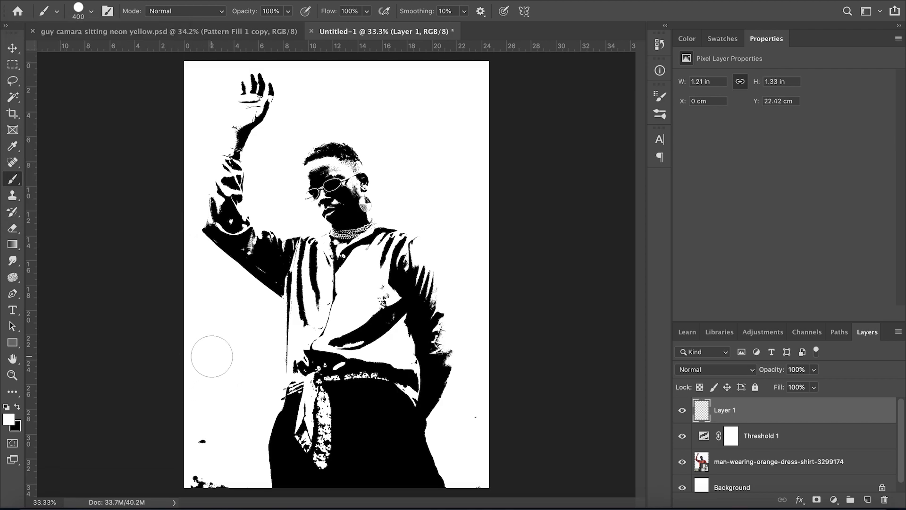
Paint white over the black specks in the lower-left background, reducing the brush to 250 px near the leg.
{"action": "key", "text": "bracketleft"}
{"action": "key", "text": "bracketright"}
{"action": "key", "text": "bracketright"}
{"action": "key", "text": "bracketleft"}
{"action": "key", "text": "bracketleft"}
{"action": "key", "text": "bracketright"}
{"action": "key", "text": "bracketright"}
{"action": "key", "text": "bracketright"}
{"action": "left_click", "coordinate": [194, 430]}
{"action": "mouse_move", "coordinate": [183, 435]}
{"action": "left_mouse_down"}
{"action": "mouse_move", "coordinate": [180, 465]}
{"action": "mouse_move", "coordinate": [202, 485]}
{"action": "mouse_move", "coordinate": [208, 463]}
{"action": "left_mouse_up"}
{"action": "key", "text": "bracketleft"}
{"action": "key", "text": "bracketleft"}
{"action": "key", "text": "bracketleft"}
{"action": "key", "text": "bracketleft"}
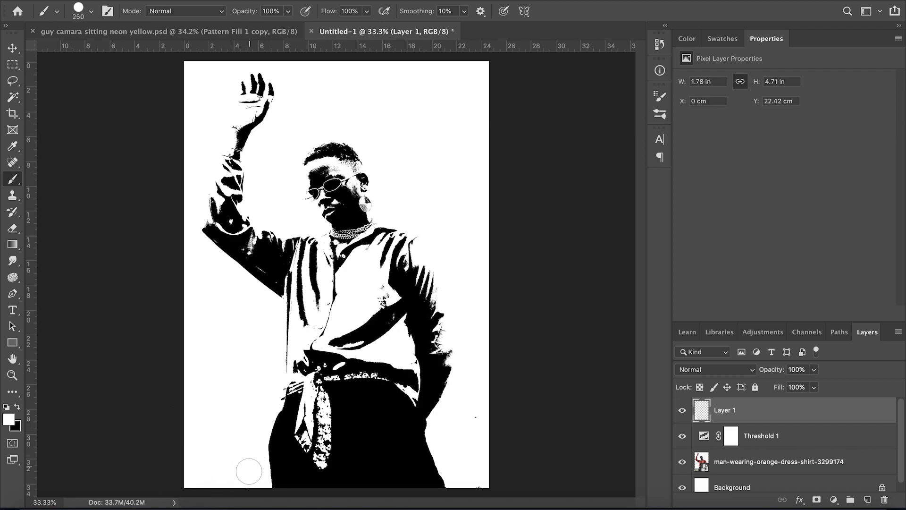
Paint white over the remaining black specks in the lower-right background with the 250 px brush.
{"action": "left_click", "coordinate": [473, 423]}
{"action": "mouse_move", "coordinate": [474, 423]}
{"action": "left_mouse_down"}
{"action": "mouse_move", "coordinate": [466, 477]}
{"action": "mouse_move", "coordinate": [484, 418]}
{"action": "left_mouse_up"}
{"action": "key", "text": "x"}
{"action": "key", "text": "x"}
Add a Gradient Map adjustment layer above the painted layer with the default layer options.
{"action": "left_click", "coordinate": [204, 1]}
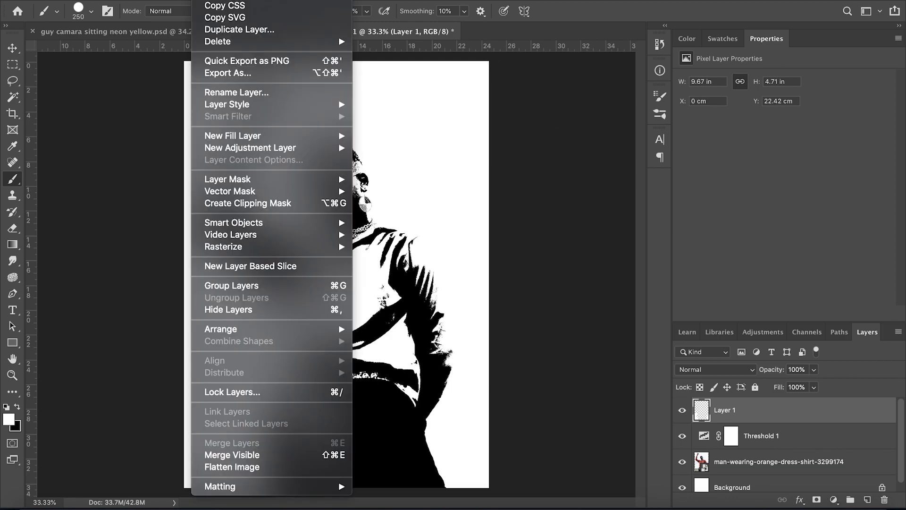
{"action": "mouse_move", "coordinate": [254, 148]}
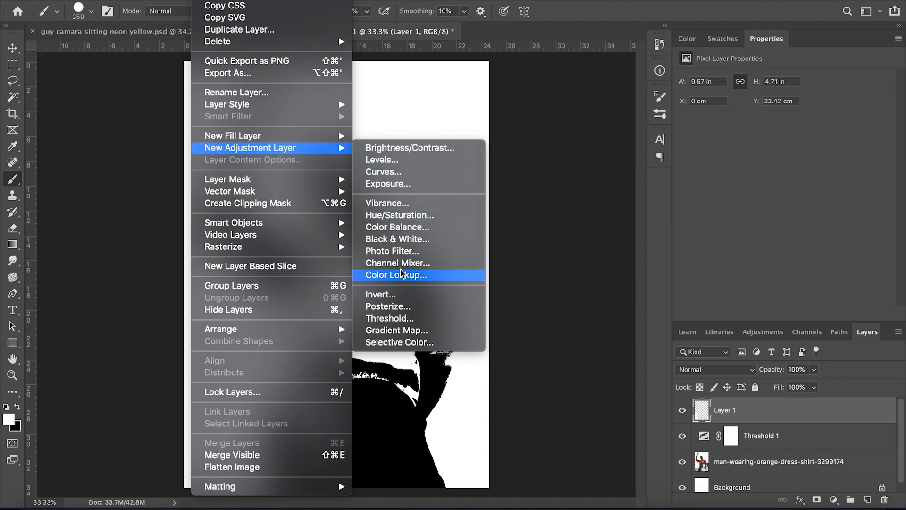
{"action": "left_click", "coordinate": [407, 331]}
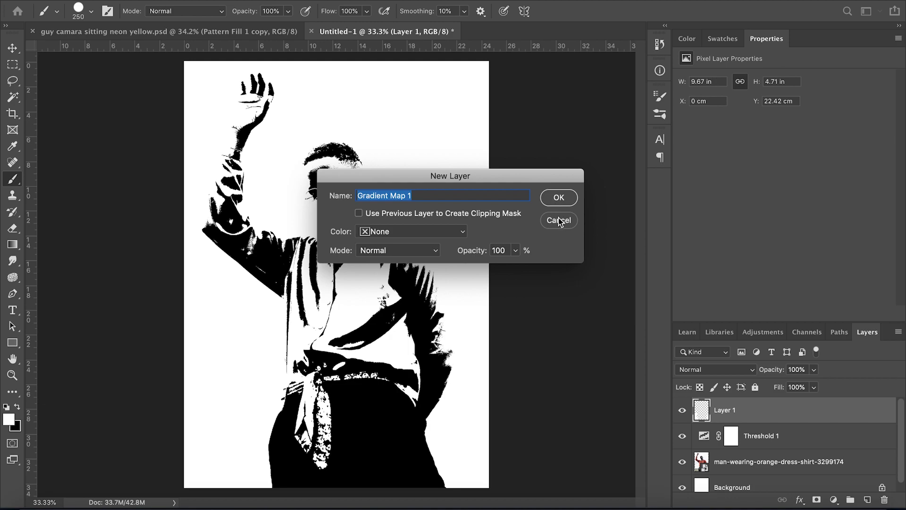
{"action": "left_click", "coordinate": [558, 198]}
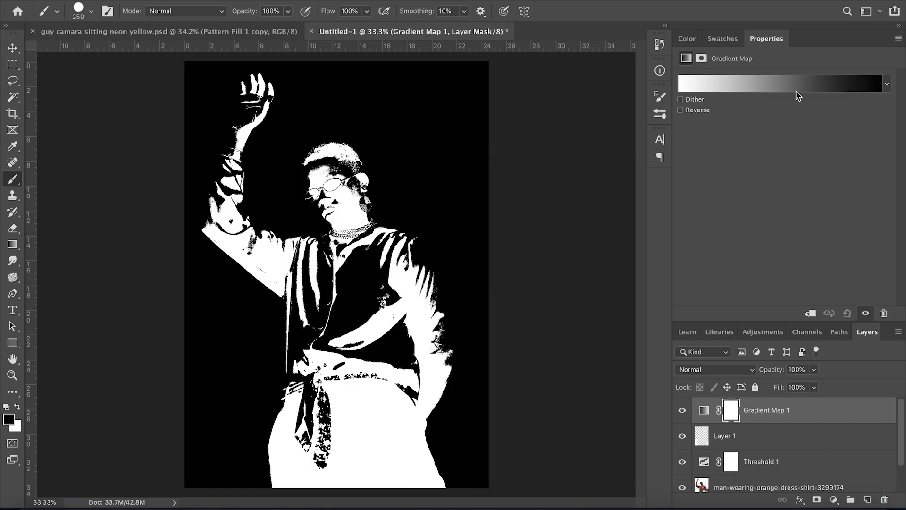
Edit the gradient map's gradient and set its 0% color stop to bright yellow, ffea00.
{"action": "left_click", "coordinate": [796, 90]}
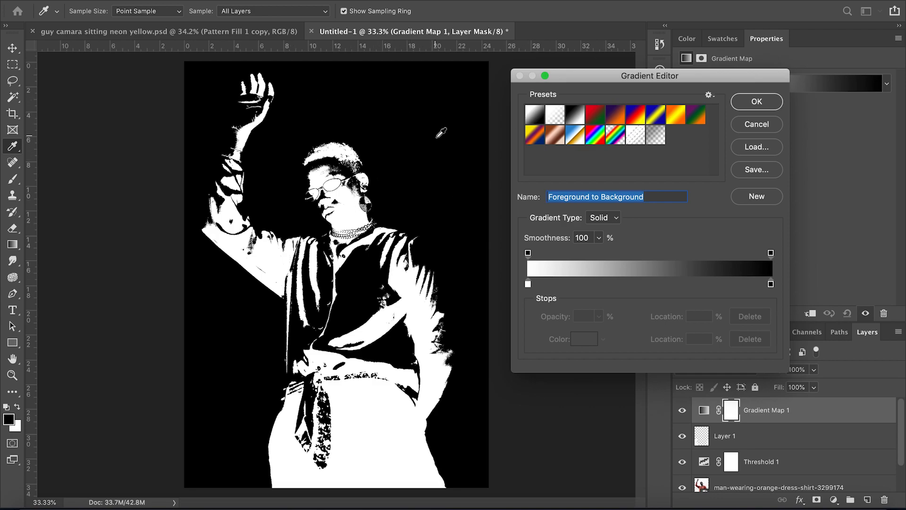
{"action": "double_click", "coordinate": [528, 284]}
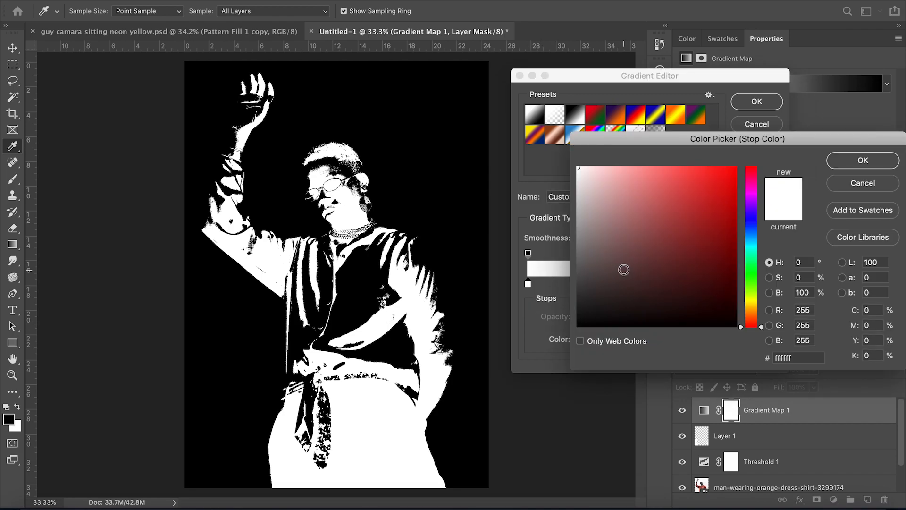
{"action": "left_click_drag", "start_coordinate": [579, 169], "coordinate": [703, 171]}
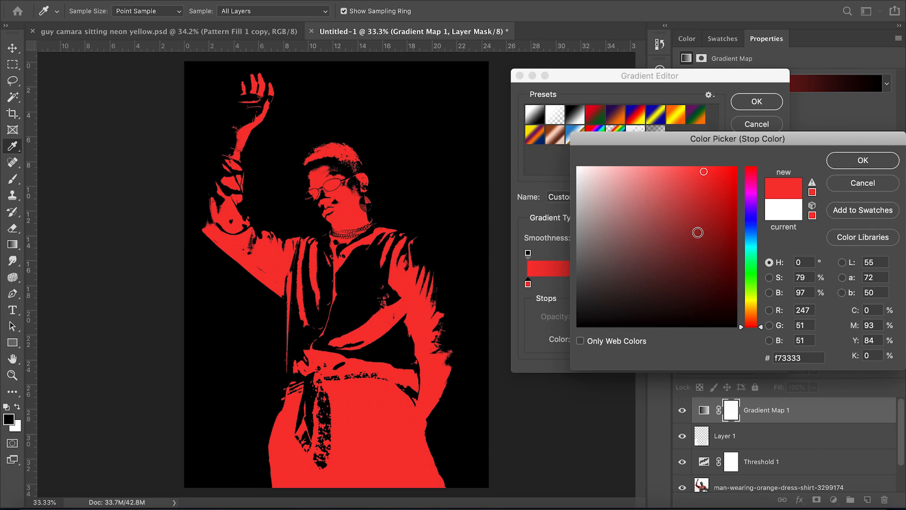
{"action": "left_click_drag", "start_coordinate": [741, 325], "coordinate": [741, 302]}
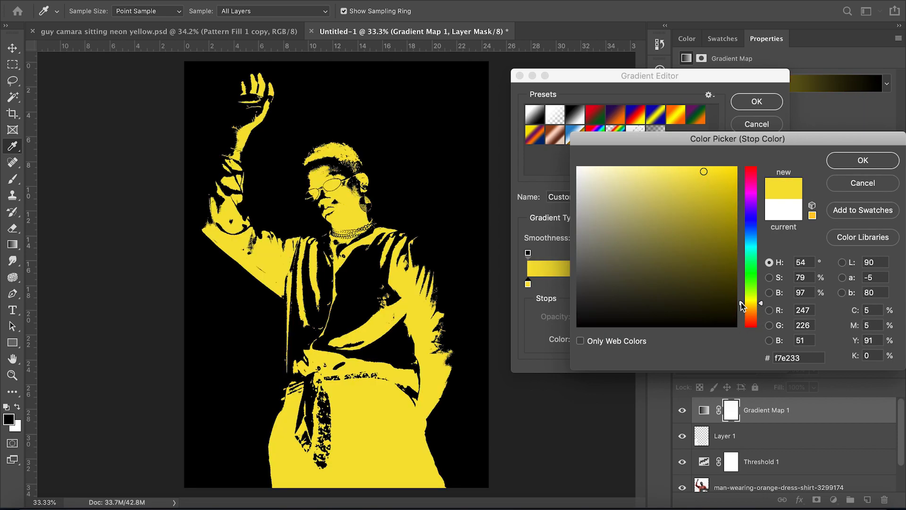
{"action": "left_click_drag", "start_coordinate": [741, 304], "coordinate": [741, 304]}
{"action": "left_click_drag", "start_coordinate": [707, 172], "coordinate": [740, 161]}
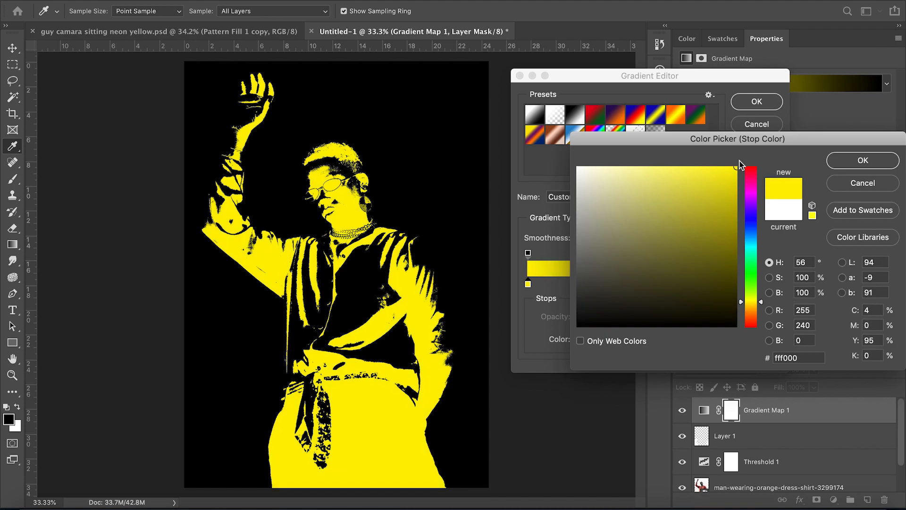
{"action": "left_click_drag", "start_coordinate": [741, 303], "coordinate": [741, 305]}
{"action": "left_click", "coordinate": [849, 165]}
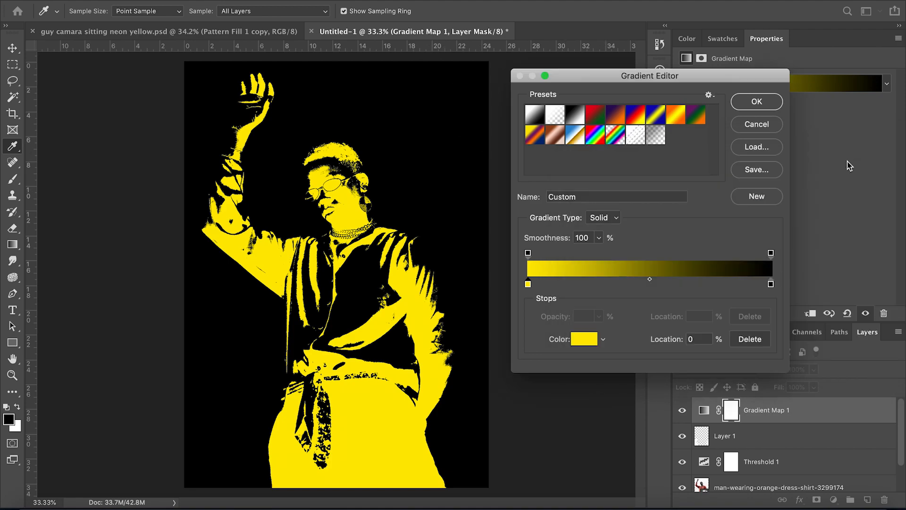
Copy the hex code from the 0% stop and apply ffea00 to the gradient's 100% color stop.
{"action": "double_click", "coordinate": [528, 284]}
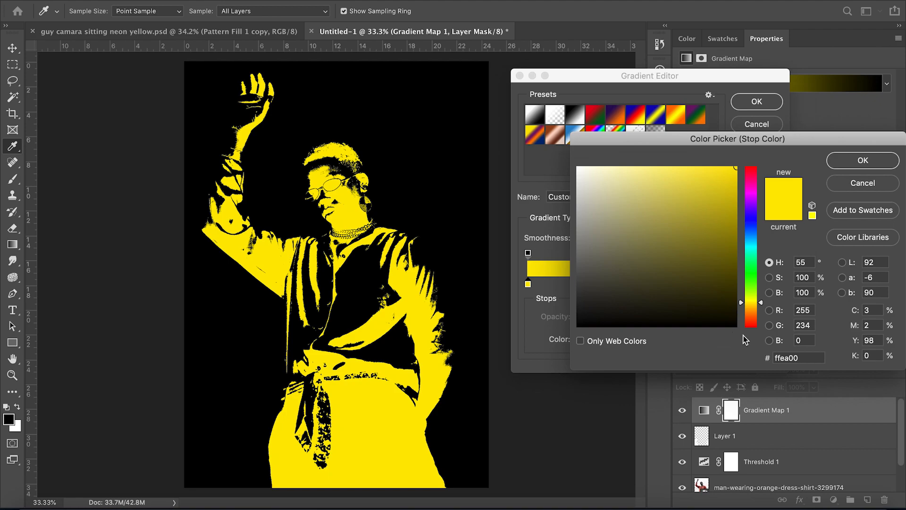
{"action": "left_click_drag", "start_coordinate": [800, 358], "coordinate": [764, 361]}
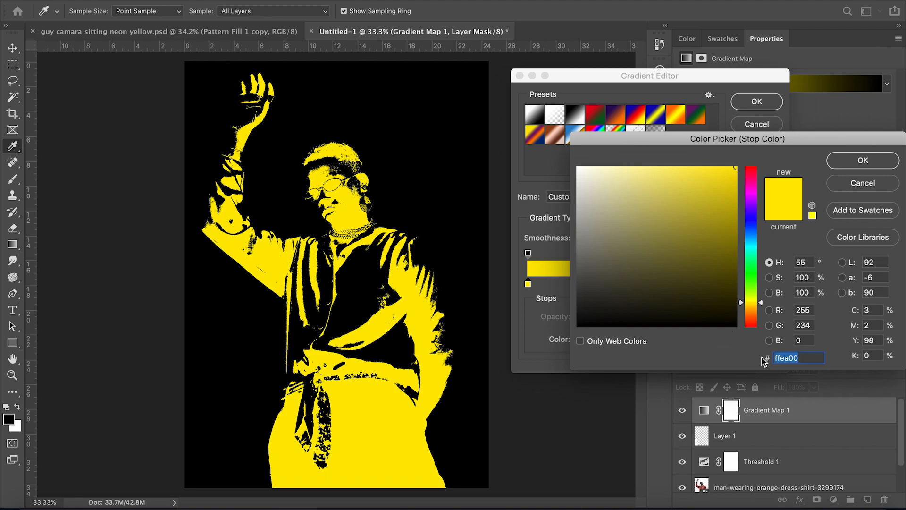
{"action": "left_click", "coordinate": [859, 161]}
{"action": "double_click", "coordinate": [772, 285]}
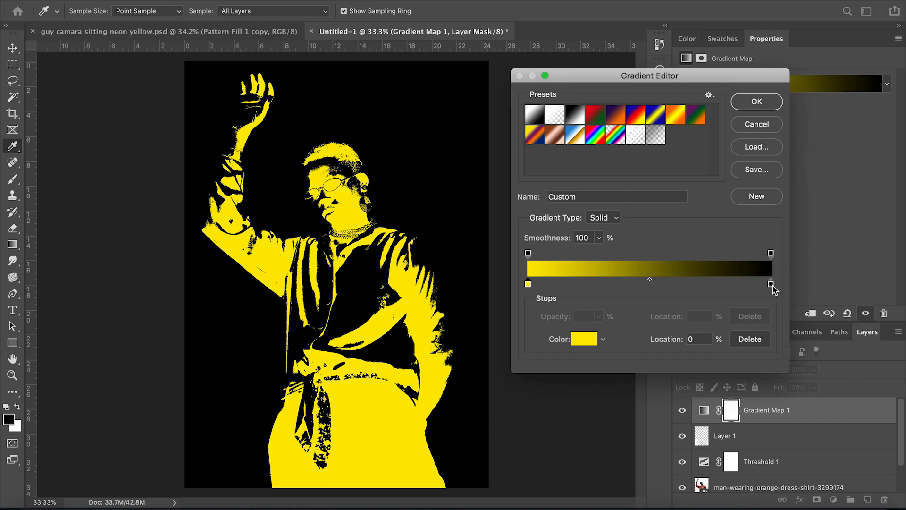
{"action": "left_click_drag", "start_coordinate": [808, 357], "coordinate": [741, 357]}
{"action": "type", "text": "ffea00"}
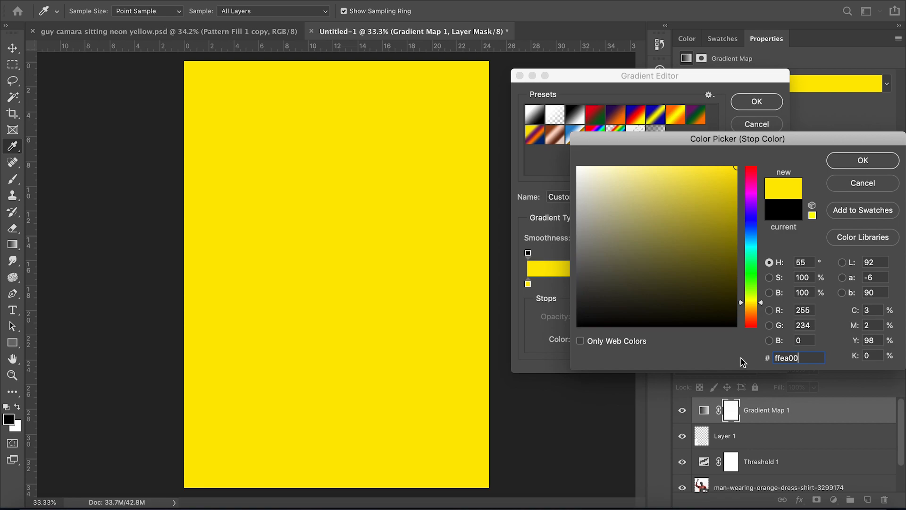
{"action": "left_click", "coordinate": [837, 163]}
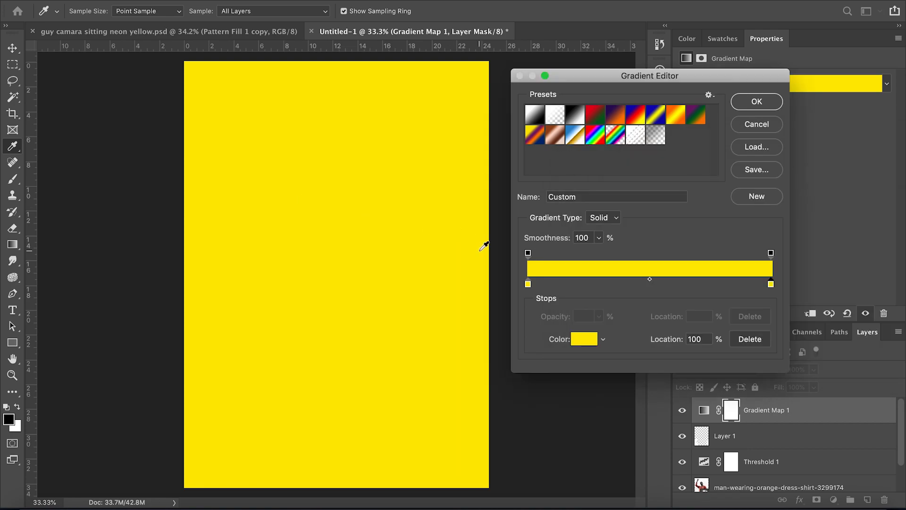
Set the gradient's 0% color stop to dark grey 2b2b2b and accept the edited gradient.
{"action": "left_click", "coordinate": [528, 284]}
{"action": "double_click", "coordinate": [527, 285]}
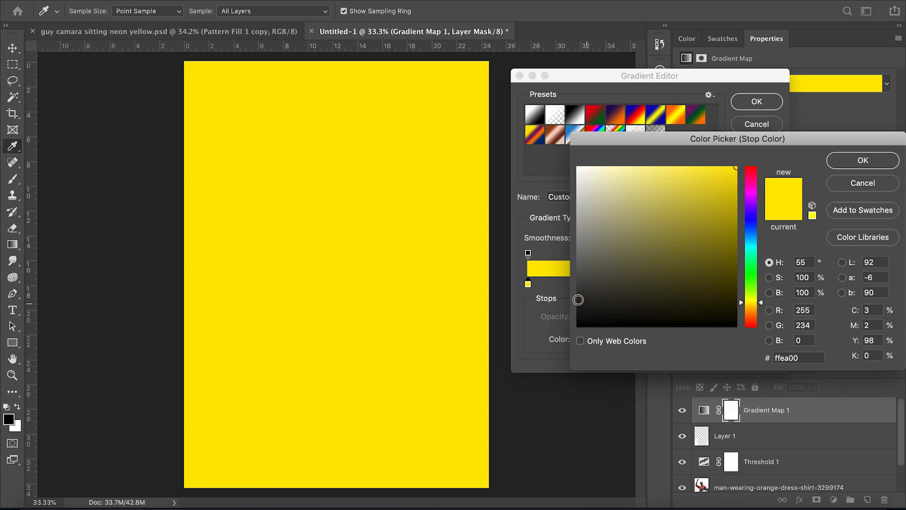
{"action": "mouse_move", "coordinate": [577, 300]}
{"action": "left_mouse_down"}
{"action": "mouse_move", "coordinate": [574, 308]}
{"action": "mouse_move", "coordinate": [575, 300]}
{"action": "left_mouse_up"}
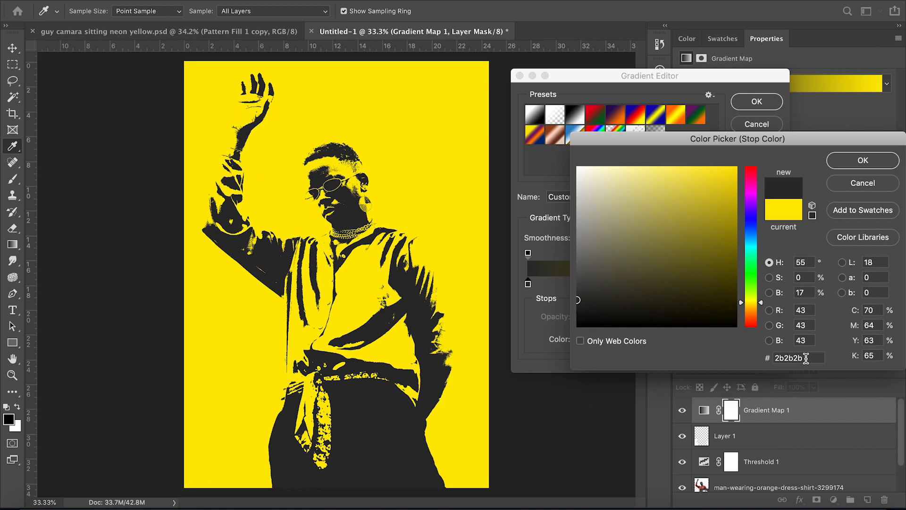
{"action": "left_click", "coordinate": [842, 157]}
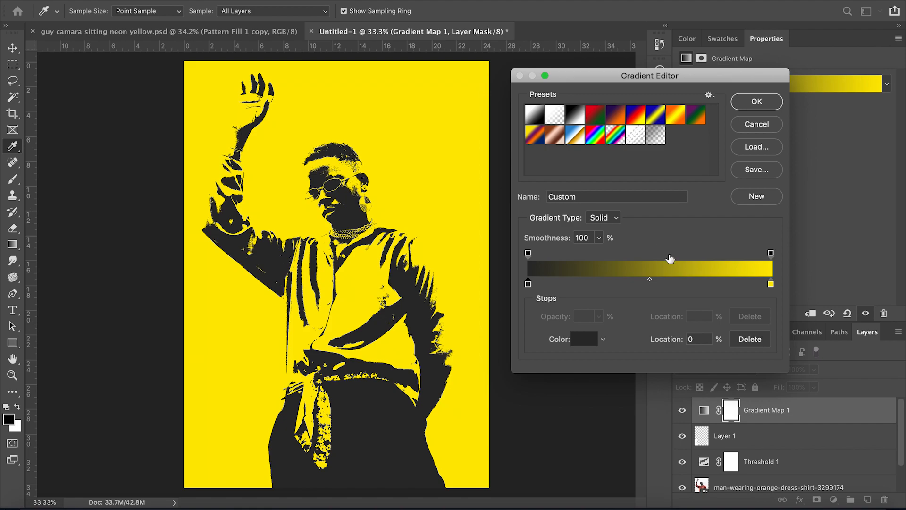
{"action": "left_click", "coordinate": [752, 105]}
{"action": "key", "text": "b"}
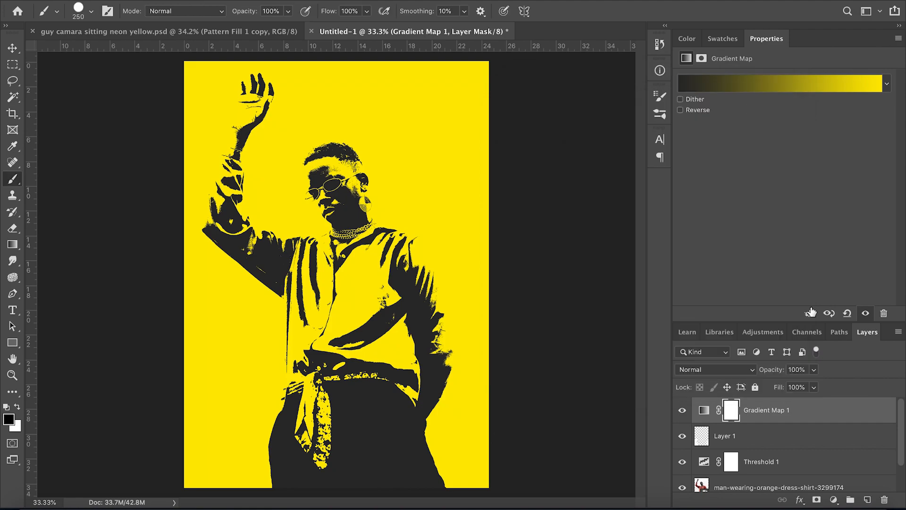
Add a Pattern fill layer above the gradient map with the default layer options.
{"action": "left_click", "coordinate": [203, 1]}
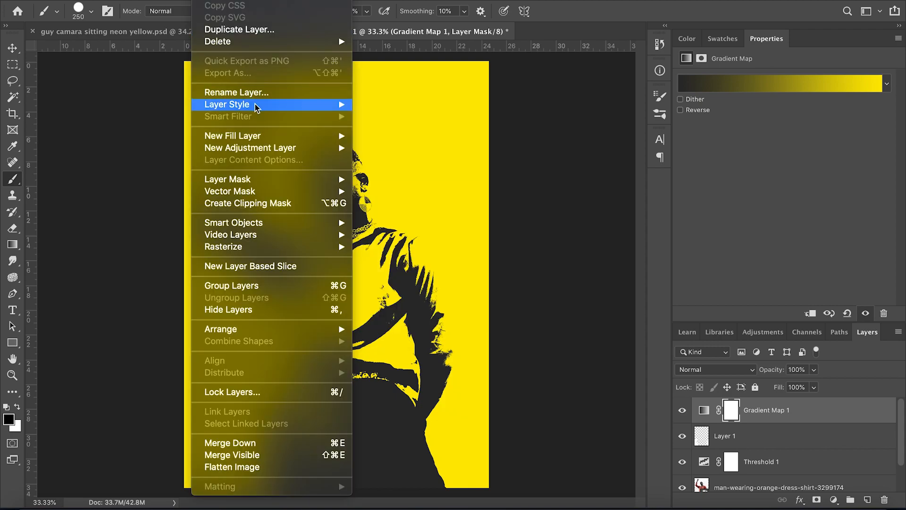
{"action": "mouse_move", "coordinate": [256, 107]}
{"action": "mouse_move", "coordinate": [245, 136]}
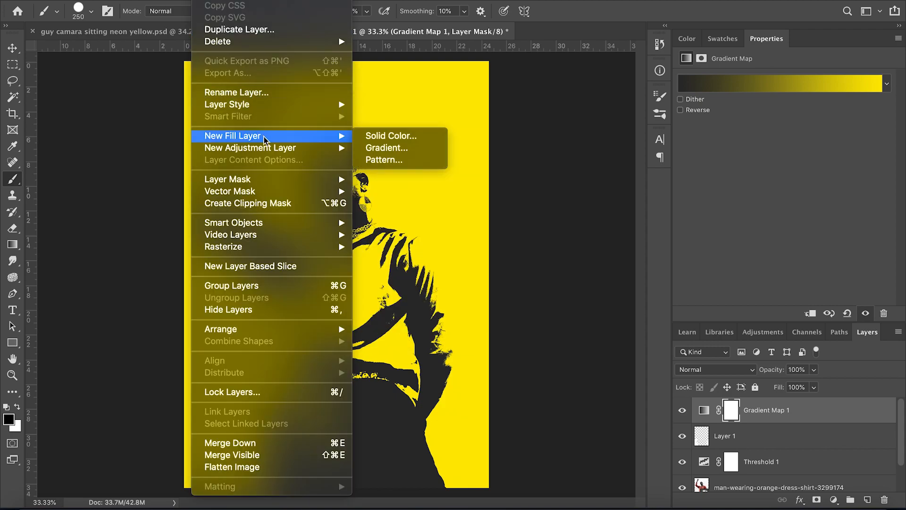
{"action": "left_click", "coordinate": [383, 160]}
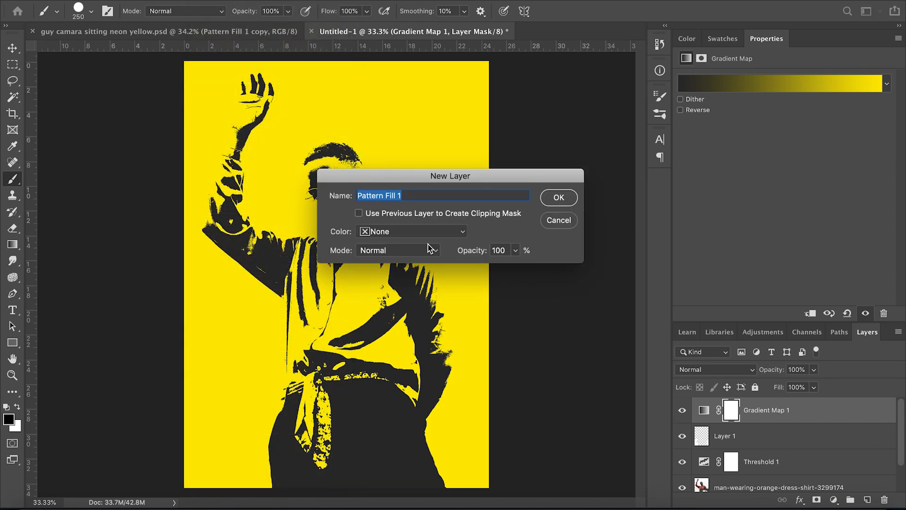
{"action": "left_click", "coordinate": [553, 197]}
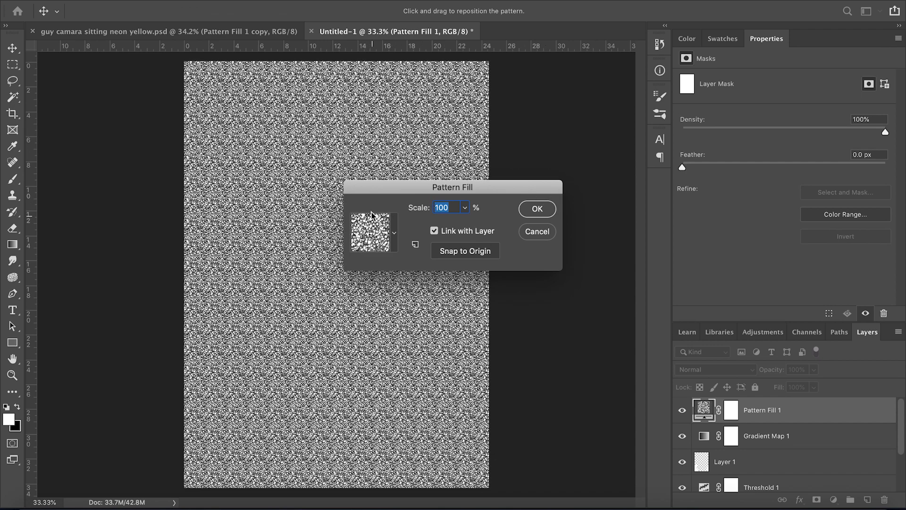
Replace the available fill patterns with the Patterns 2 set.
{"action": "left_click", "coordinate": [394, 236]}
{"action": "left_click", "coordinate": [396, 235]}
{"action": "left_click", "coordinate": [375, 234]}
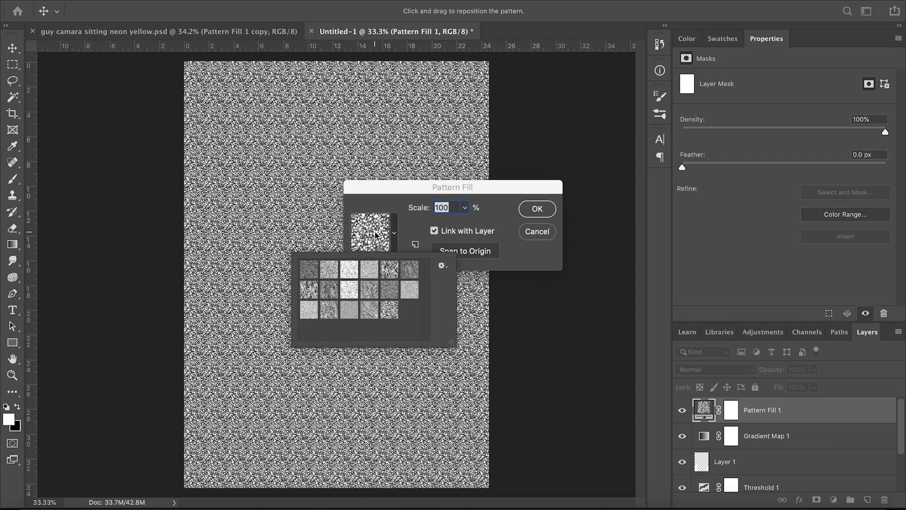
{"action": "left_click", "coordinate": [441, 267]}
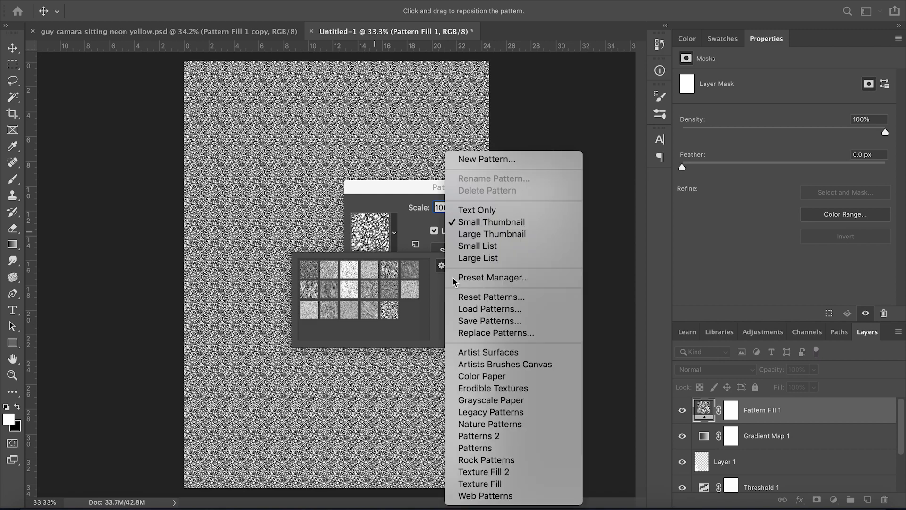
{"action": "left_click", "coordinate": [506, 436]}
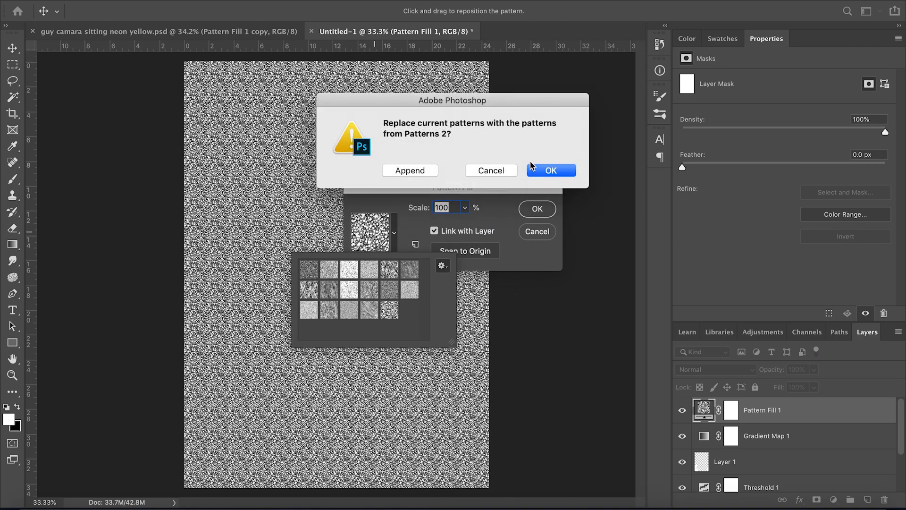
{"action": "left_click", "coordinate": [543, 169]}
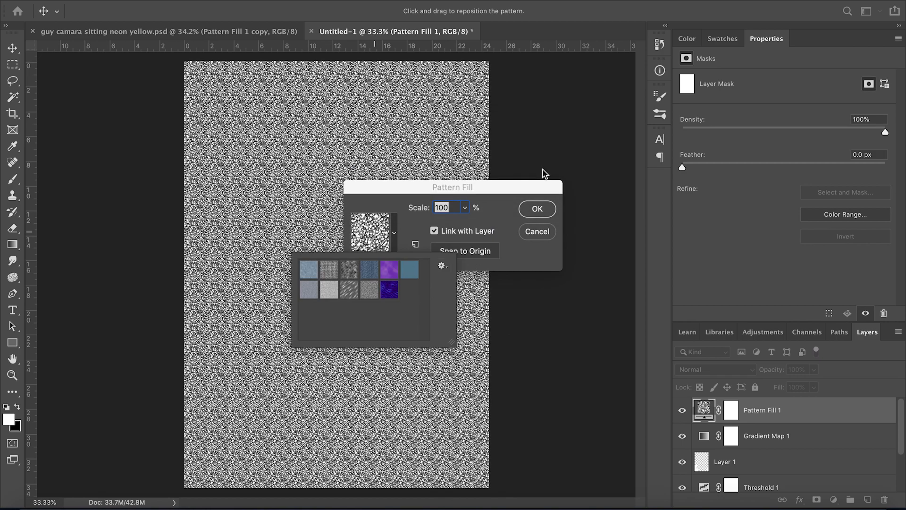
Replace the available fill patterns with the Texture Fill 2 set.
{"action": "left_click", "coordinate": [396, 236]}
{"action": "left_click", "coordinate": [396, 235]}
{"action": "left_click", "coordinate": [440, 262]}
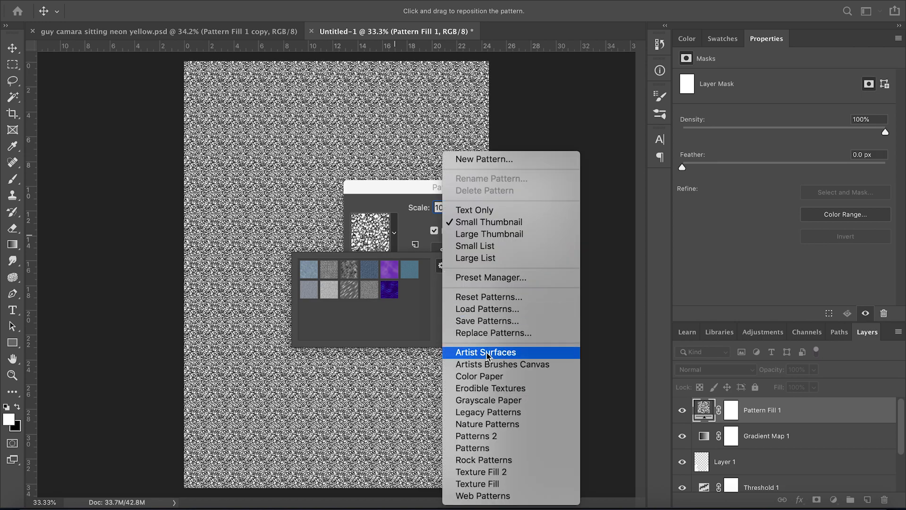
{"action": "left_click", "coordinate": [508, 469]}
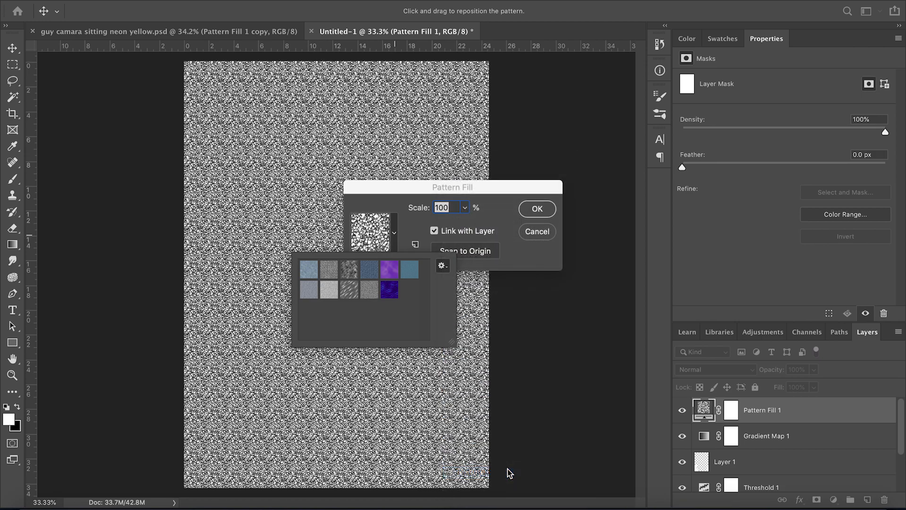
{"action": "left_click", "coordinate": [551, 171]}
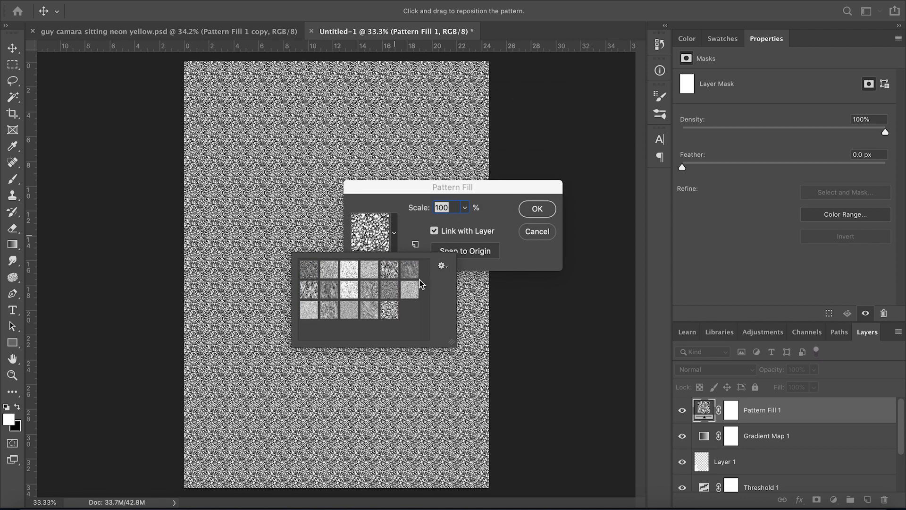
Choose the last black-and-white speckled pattern in the set, scale it to 210%, and accept the pattern fill.
{"action": "left_click", "coordinate": [391, 313]}
{"action": "left_click", "coordinate": [404, 207]}
{"action": "left_click", "coordinate": [464, 207]}
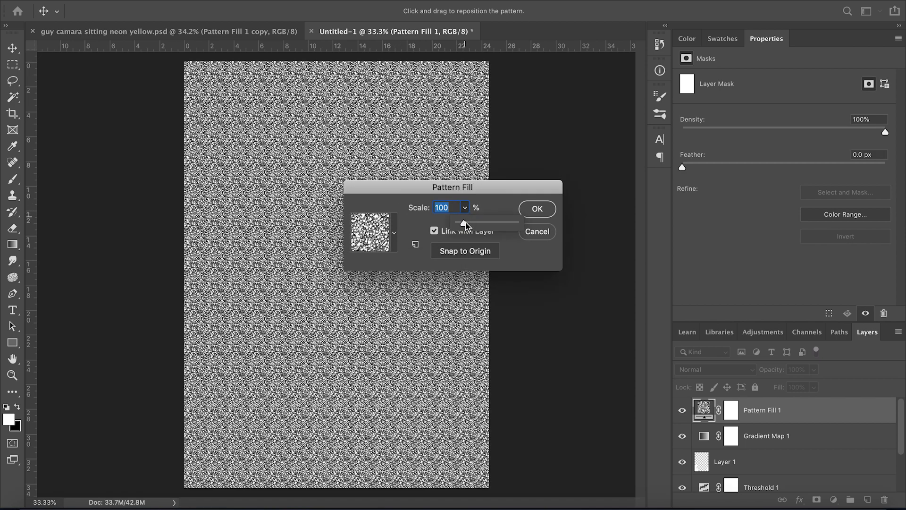
{"action": "left_click_drag", "start_coordinate": [466, 223], "coordinate": [471, 225]}
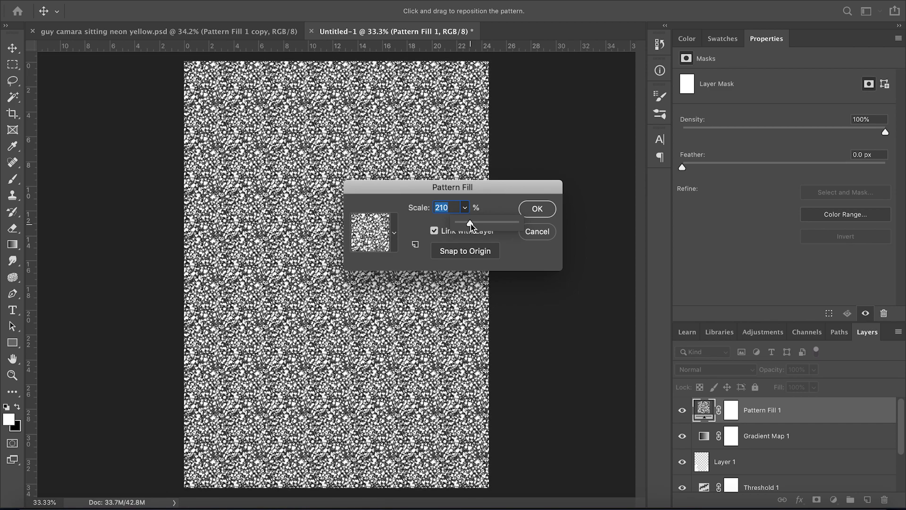
{"action": "left_click", "coordinate": [537, 210]}
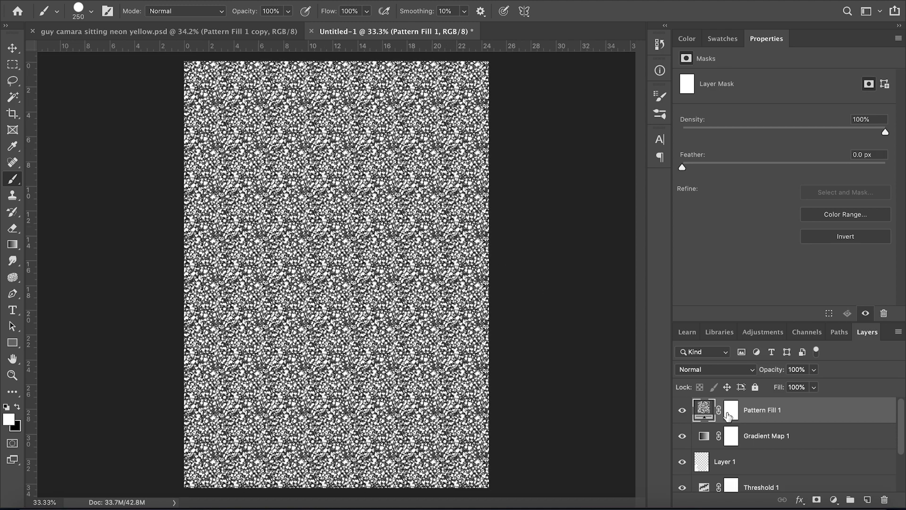
Lower the Pattern Fill 1 layer's opacity to 4%.
{"action": "left_click", "coordinate": [814, 370]}
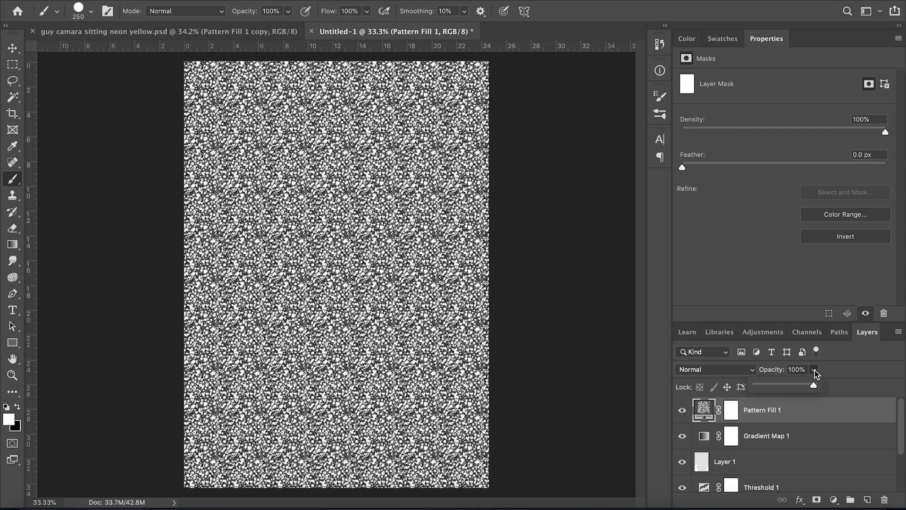
{"action": "left_click_drag", "start_coordinate": [814, 385], "coordinate": [761, 386]}
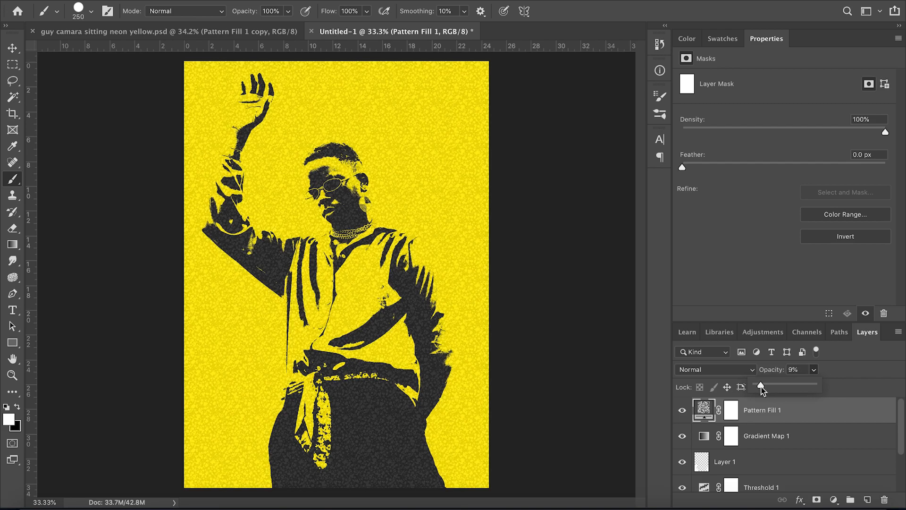
{"action": "left_click_drag", "start_coordinate": [761, 386], "coordinate": [759, 388]}
{"action": "left_click_drag", "start_coordinate": [760, 388], "coordinate": [760, 388]}
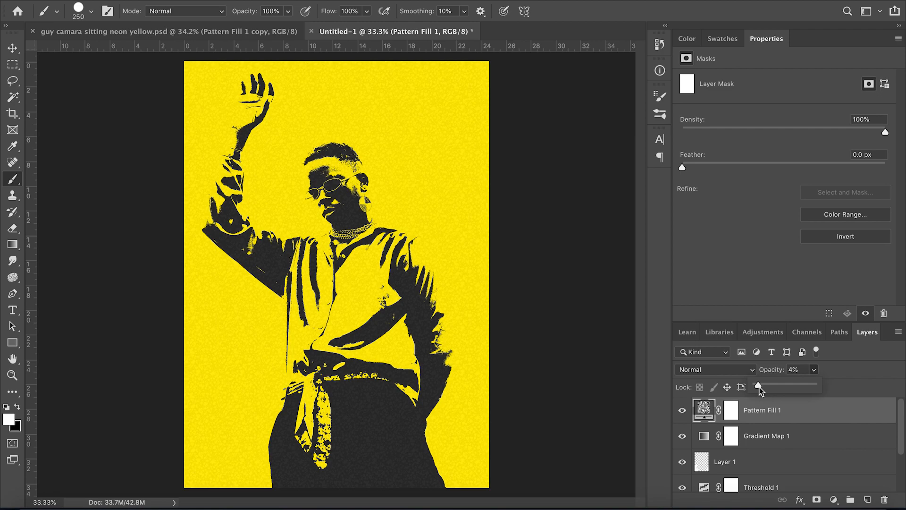